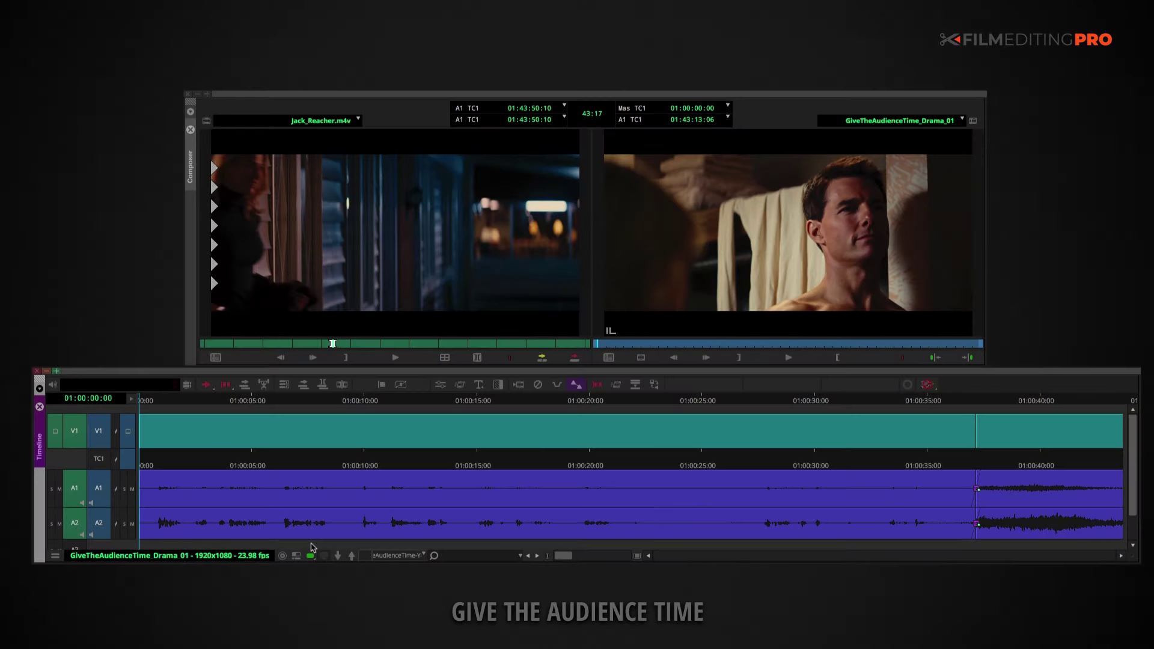
Play the drama sequence, then scrub back into the couple scene
{"action": "key", "text": "space"}
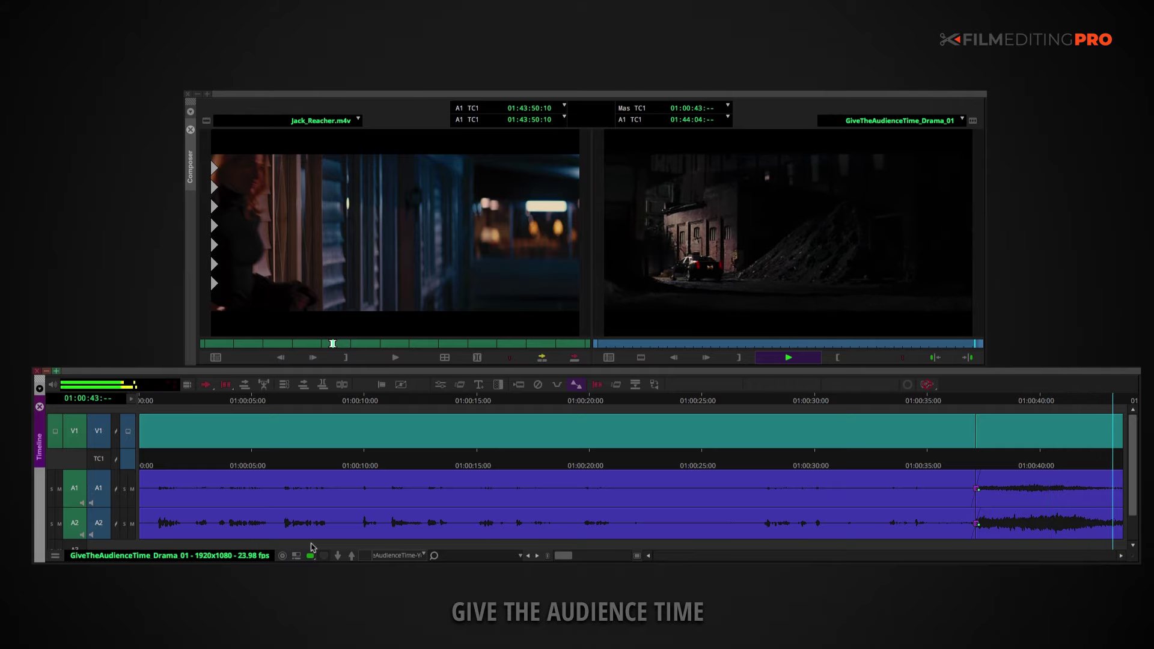
{"action": "left_click_drag", "start_coordinate": [529, 462], "coordinate": [1105, 446]}
Mark an out point on the quiet night walkway shot and splice it in at the 01:00:37:04 cut
{"action": "left_click", "coordinate": [339, 311]}
{"action": "key", "text": "space"}
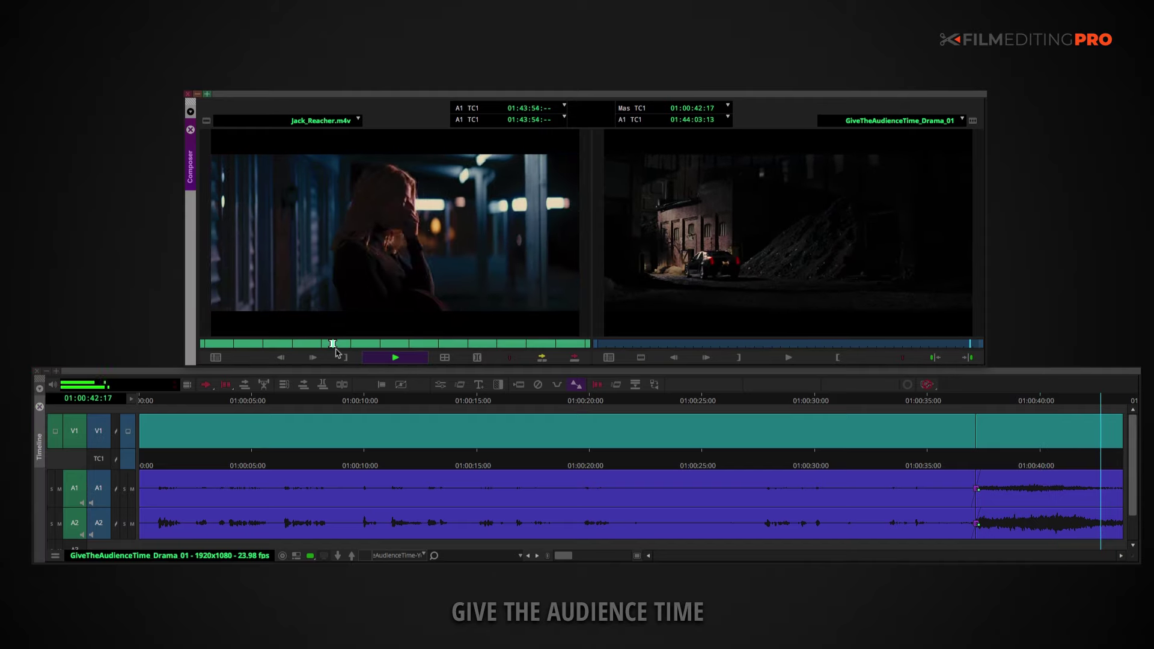
{"action": "key", "text": "o"}
{"action": "left_click", "coordinate": [992, 407]}
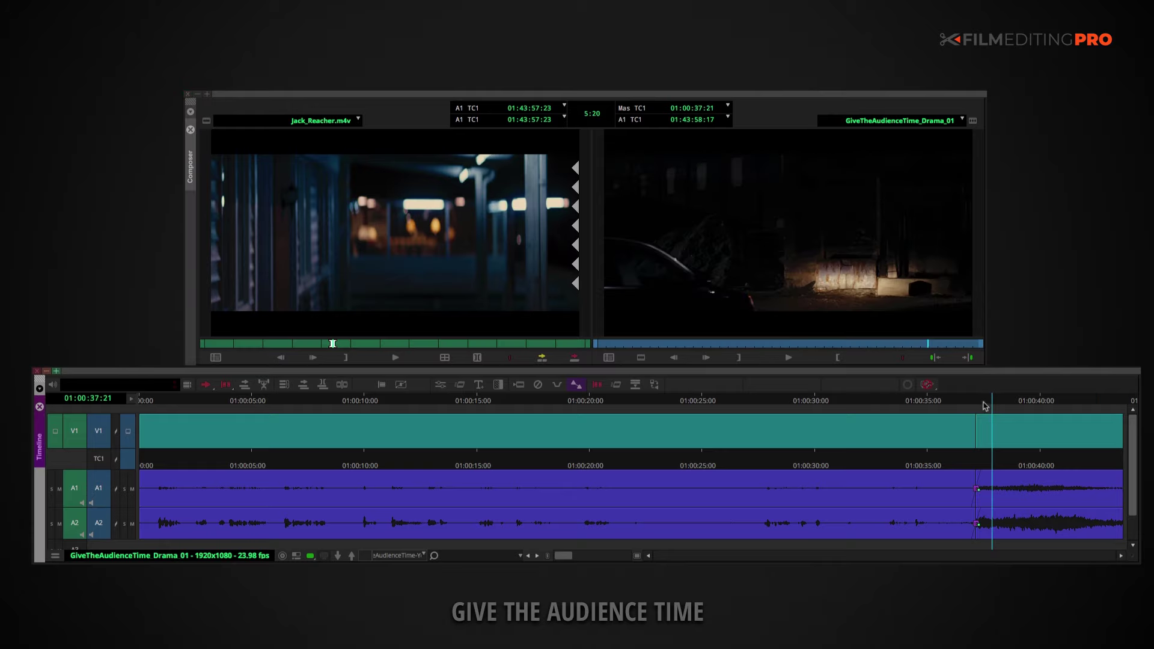
{"action": "left_click", "coordinate": [977, 403]}
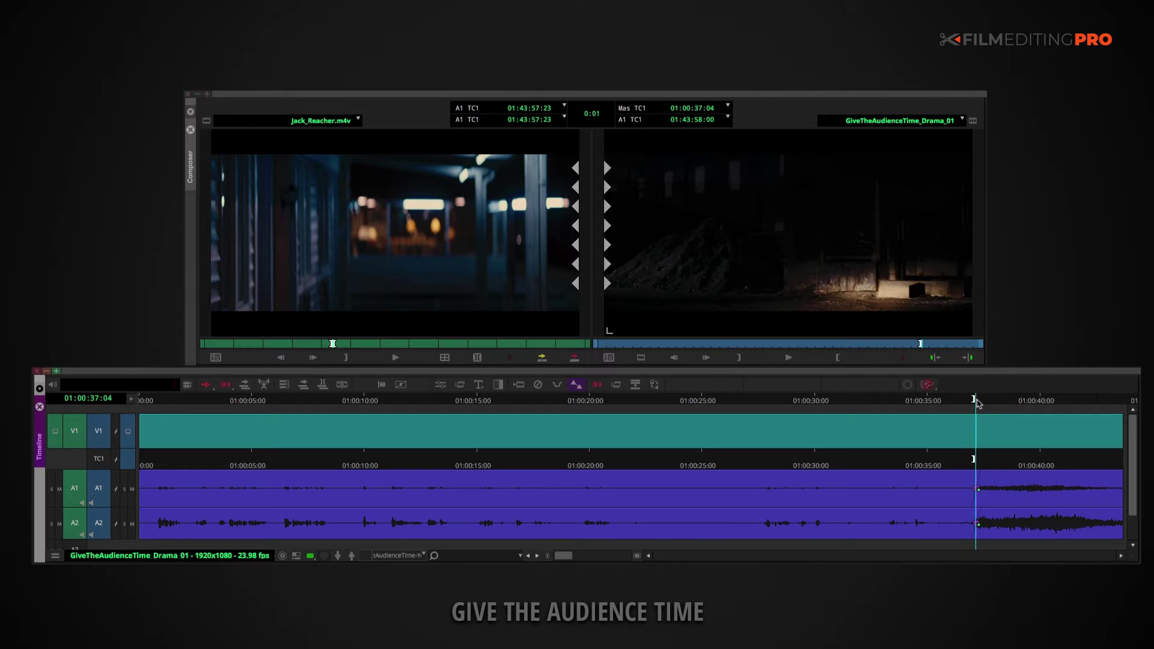
{"action": "key", "text": "v"}
Fit the whole drama sequence in view and return to its start
{"action": "key", "text": "ctrl+slash"}
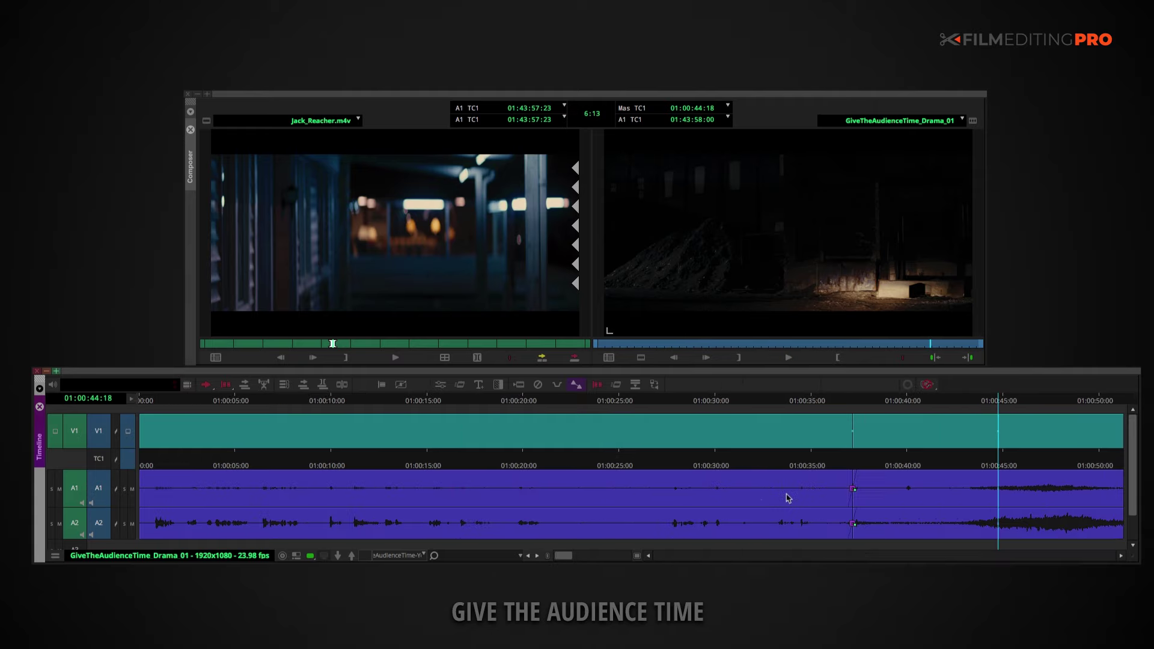
{"action": "left_click", "coordinate": [851, 449]}
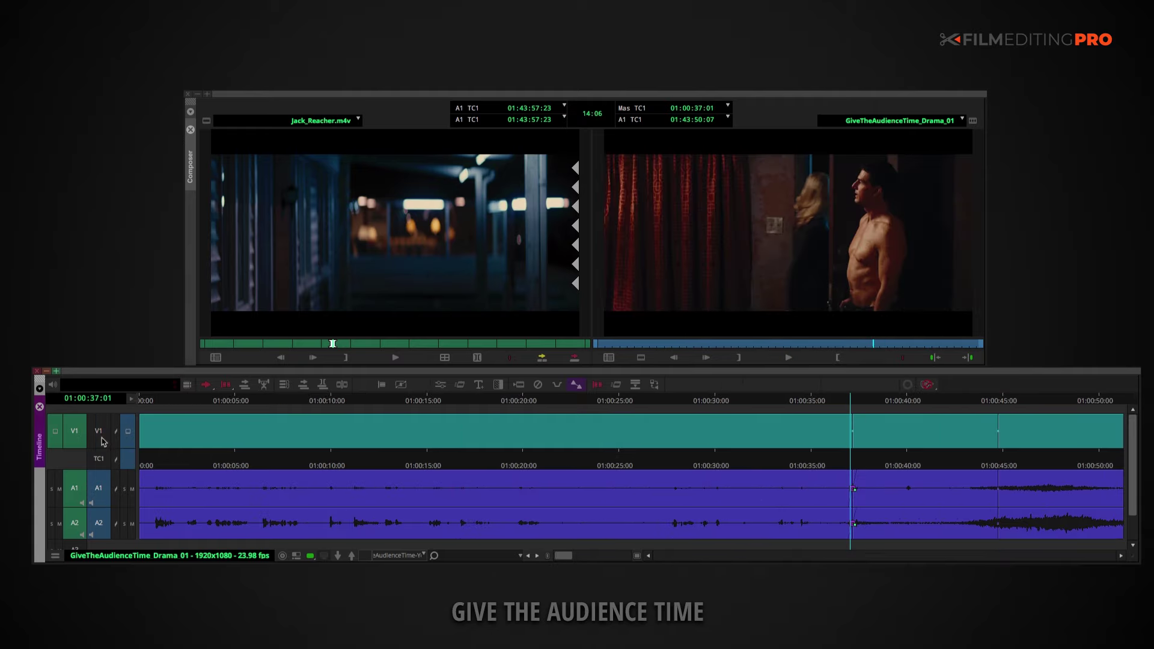
{"action": "key", "text": "Home"}
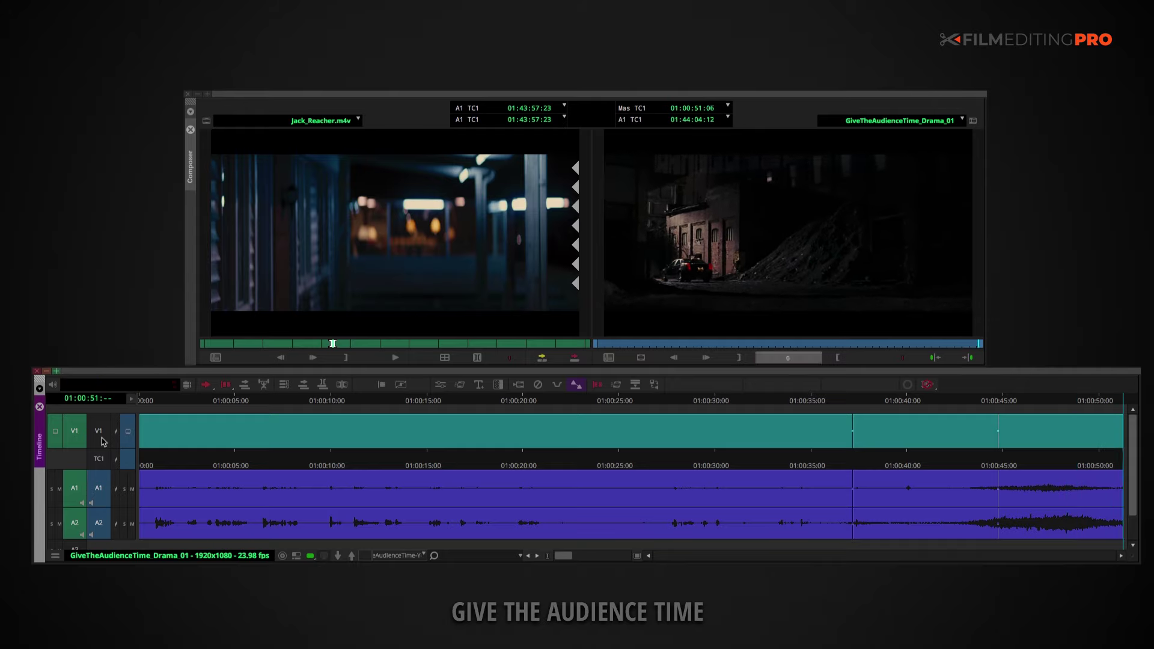
Jump to about 01:00:35 and scrub across the inserted walkway pause shot
{"action": "left_click", "coordinate": [817, 402]}
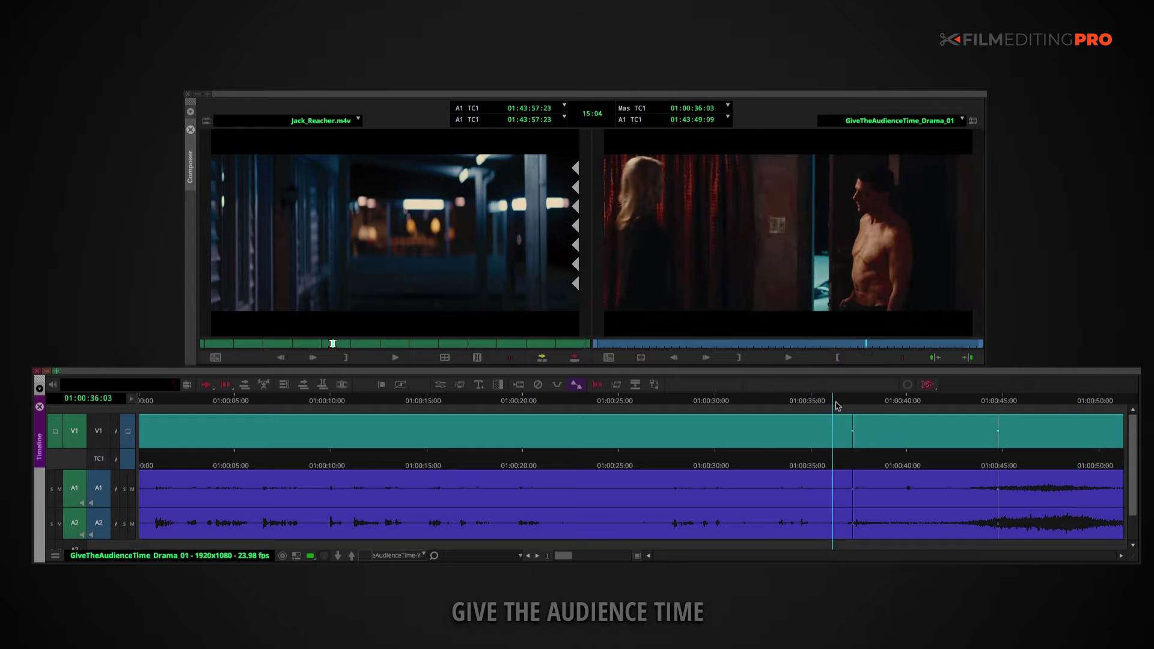
{"action": "left_click_drag", "start_coordinate": [838, 406], "coordinate": [984, 408]}
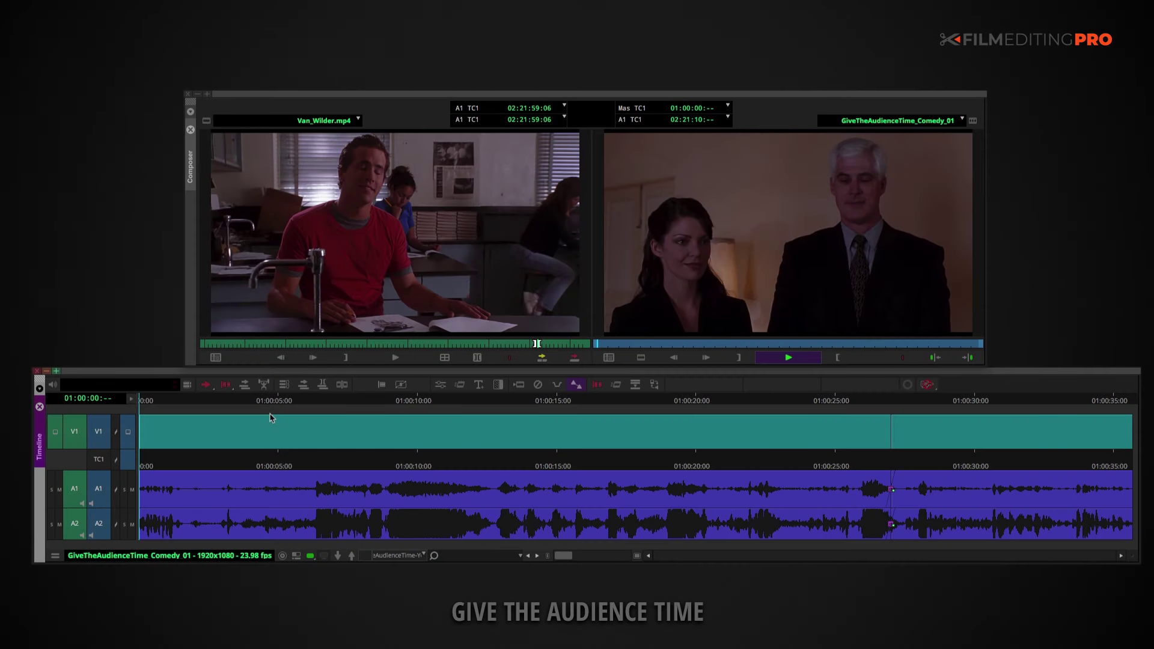
Play the comedy sequence through to its end at 01:00:35:16
{"action": "key", "text": "space"}
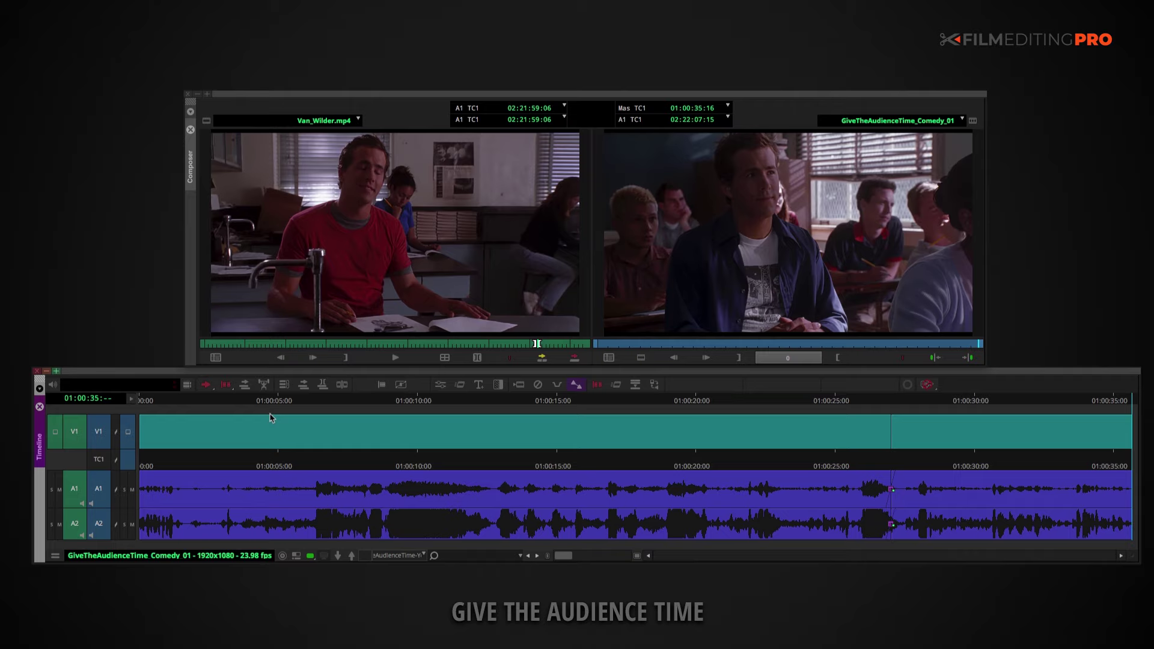
Step a frame forward, then replay the comedy sequence from just before its last cut
{"action": "key", "text": "Right"}
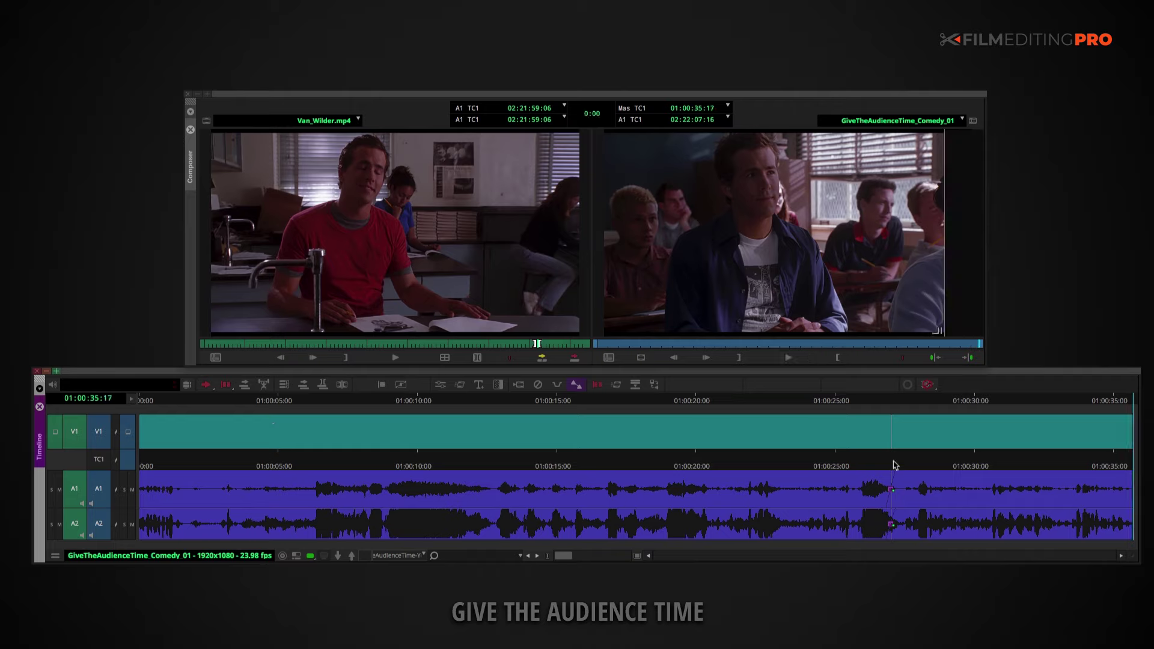
{"action": "left_click", "coordinate": [878, 465]}
{"action": "key", "text": "space"}
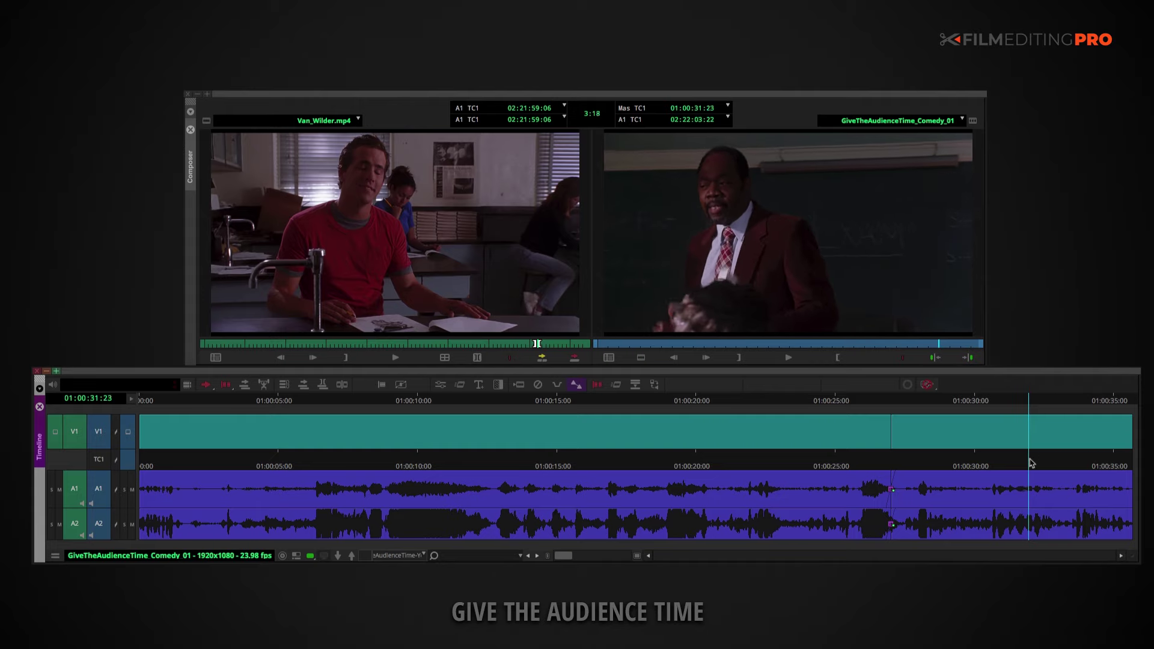
Preview the Van Wilder source shot and splice it into the comedy sequence at 01:00:27:00
{"action": "left_click", "coordinate": [458, 289]}
{"action": "key", "text": "space"}
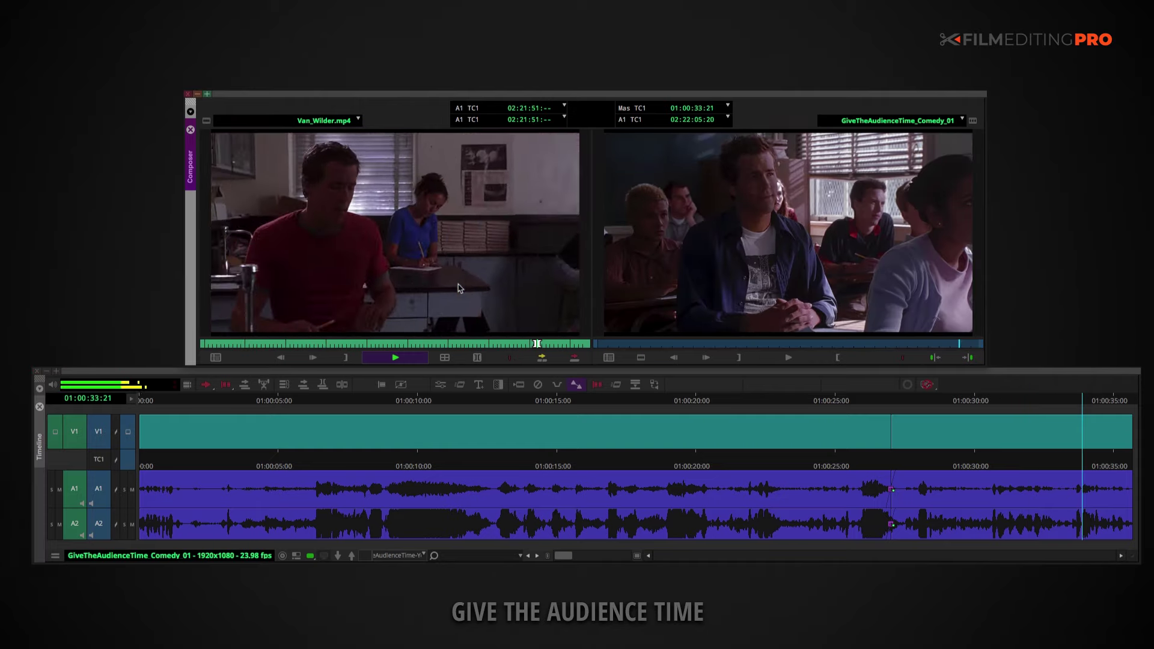
{"action": "left_click", "coordinate": [915, 403]}
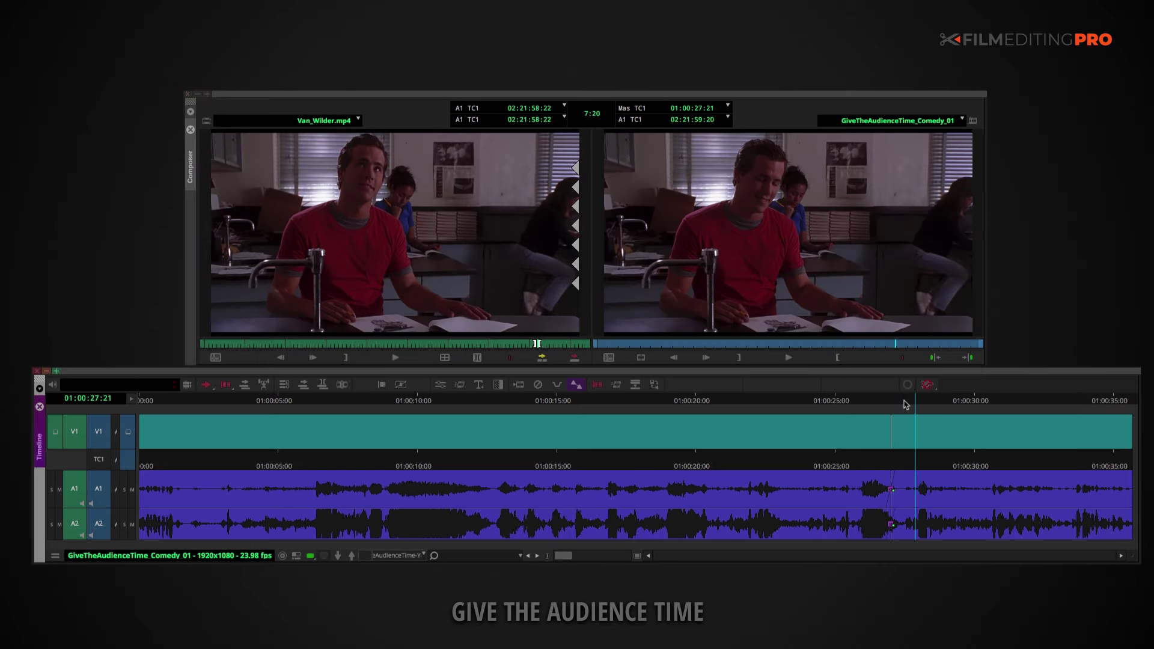
{"action": "key", "text": "a"}
{"action": "key", "text": "ctrl+z"}
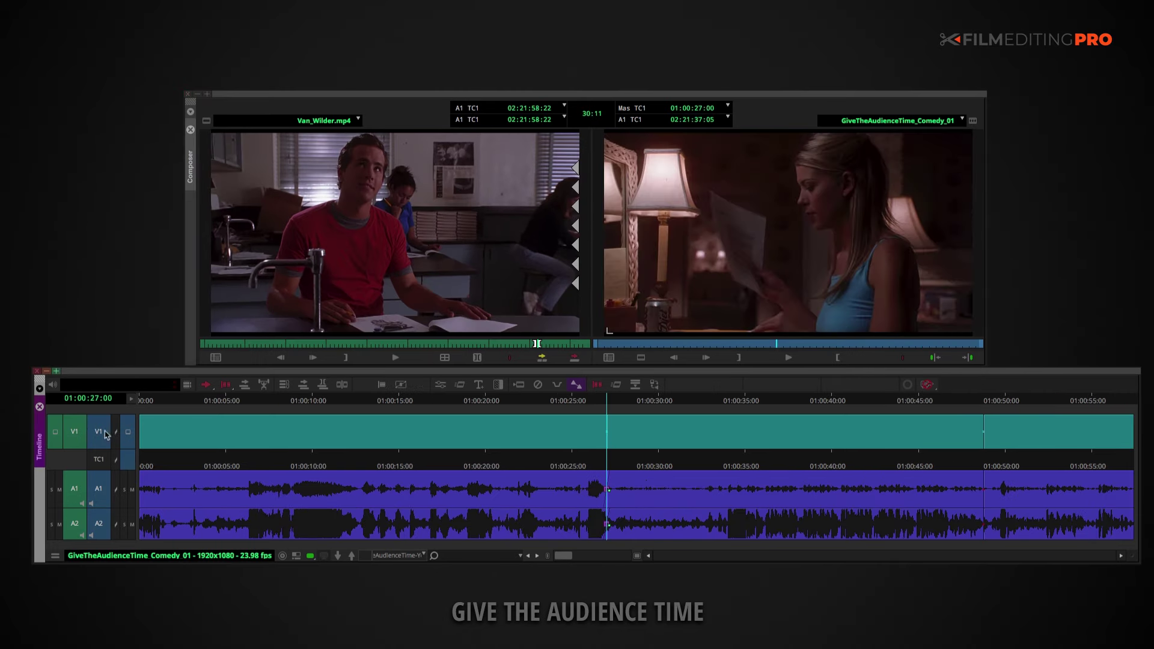
{"action": "key", "text": "Home"}
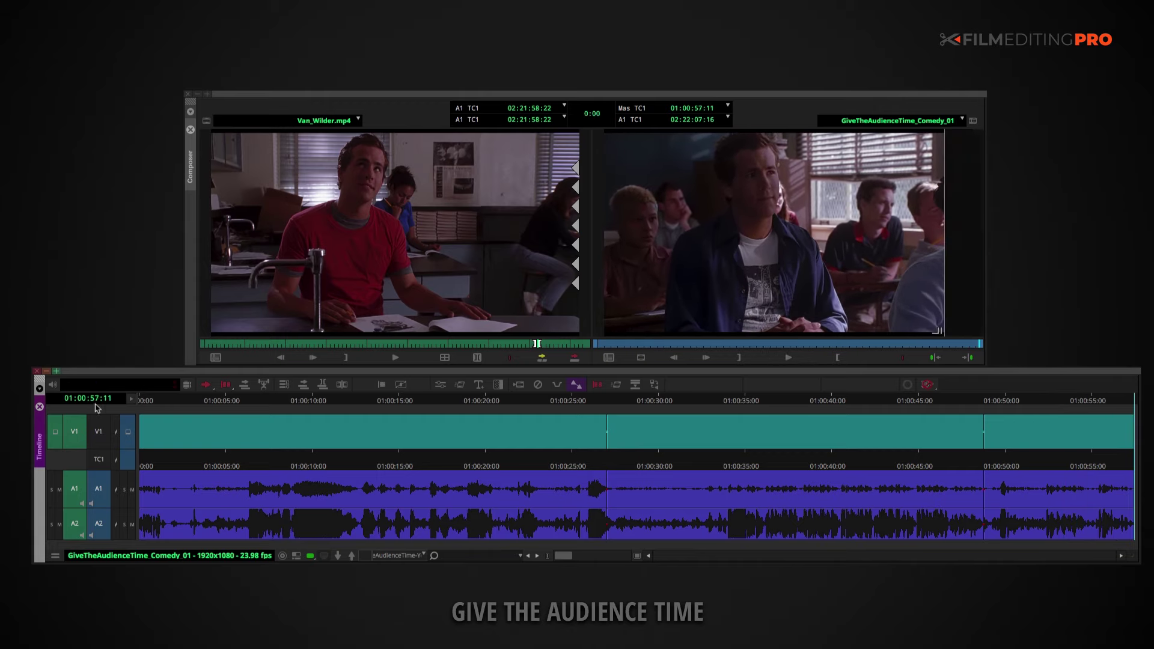
{"action": "left_click_drag", "start_coordinate": [600, 458], "coordinate": [967, 472]}
{"action": "key", "text": "space"}
{"action": "left_click_drag", "start_coordinate": [687, 463], "coordinate": [981, 470]}
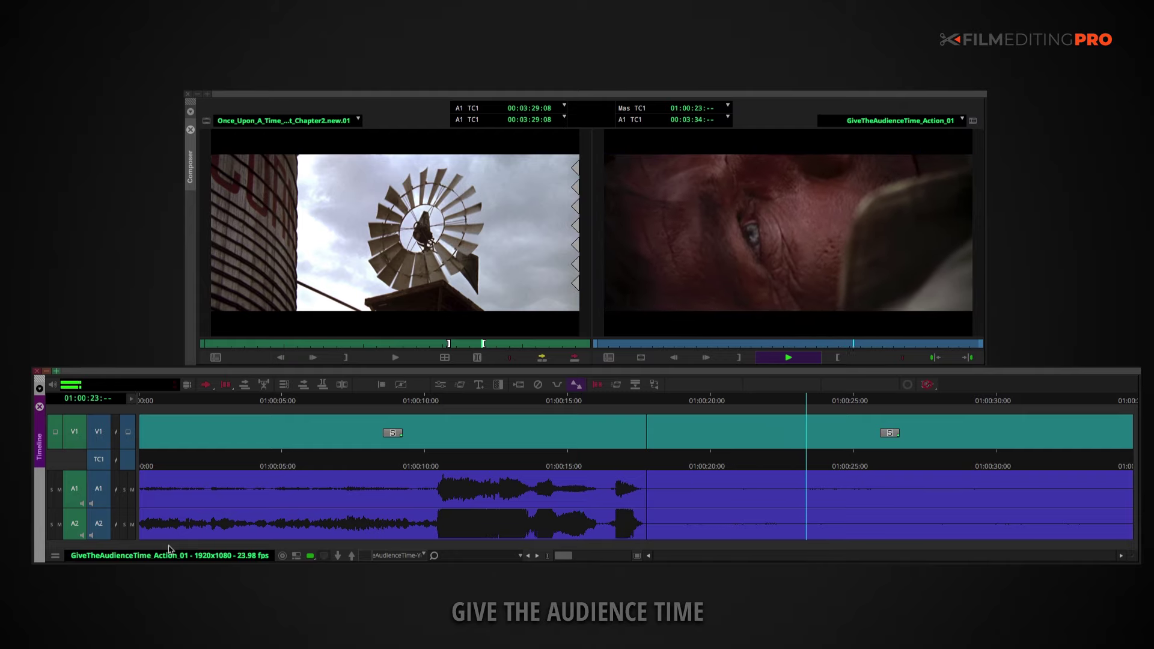
Play the windmill shot from its IN mark and splice it into the action sequence at 01:00:17:18
{"action": "left_click", "coordinate": [538, 272]}
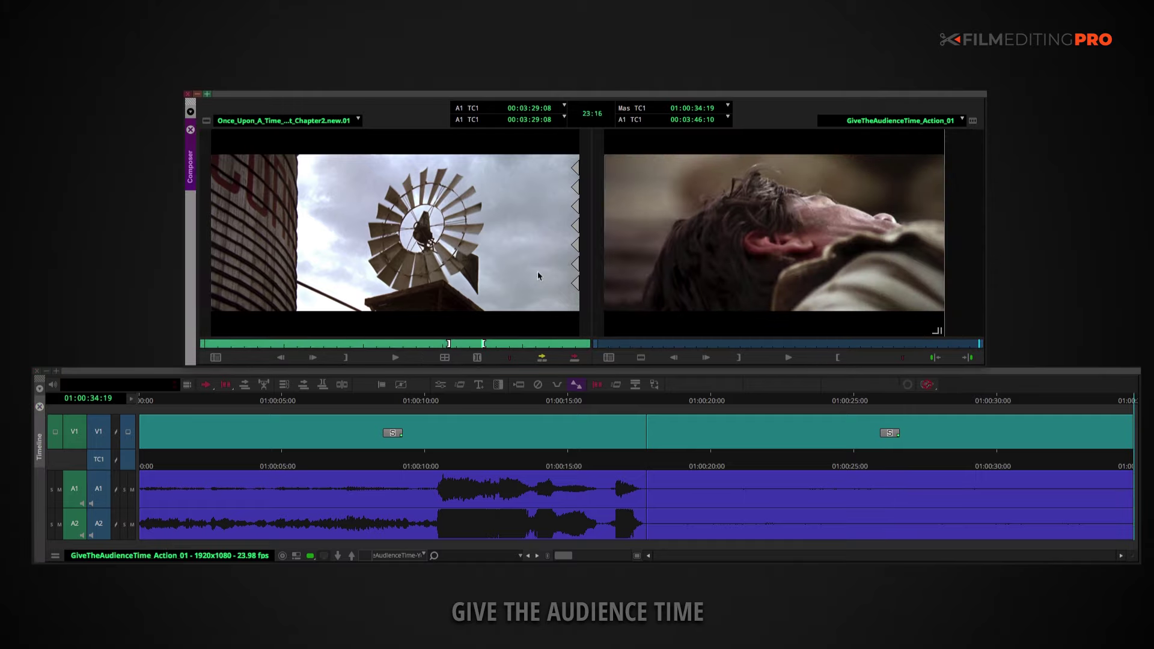
{"action": "key", "text": "6"}
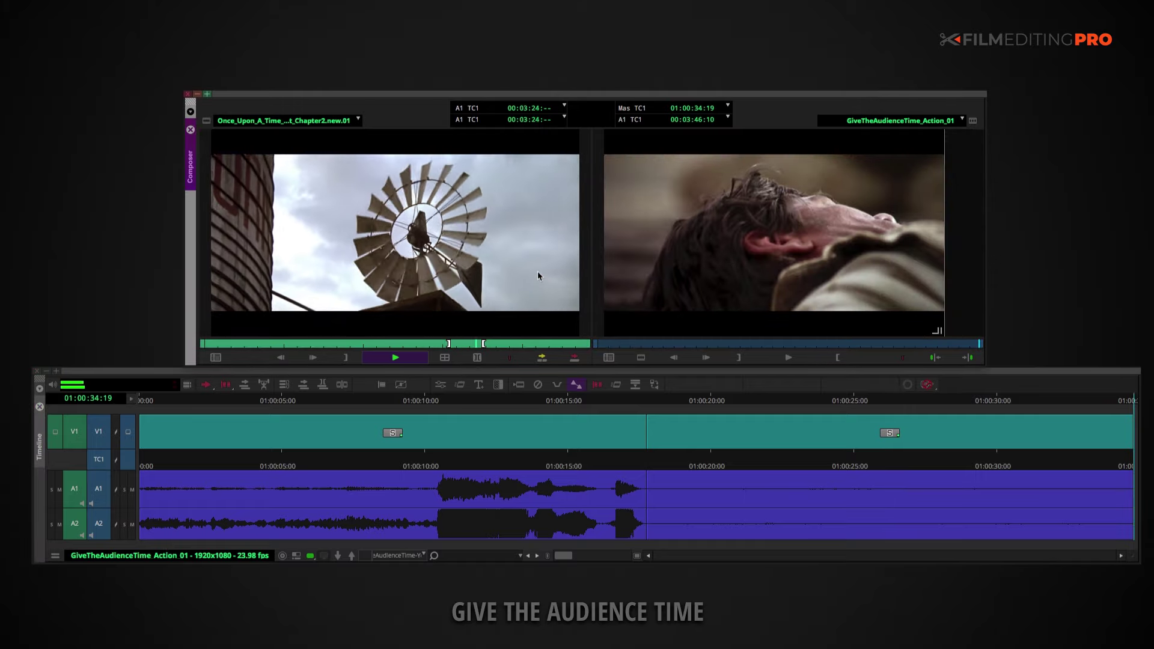
{"action": "left_click", "coordinate": [648, 461]}
{"action": "key", "text": "v"}
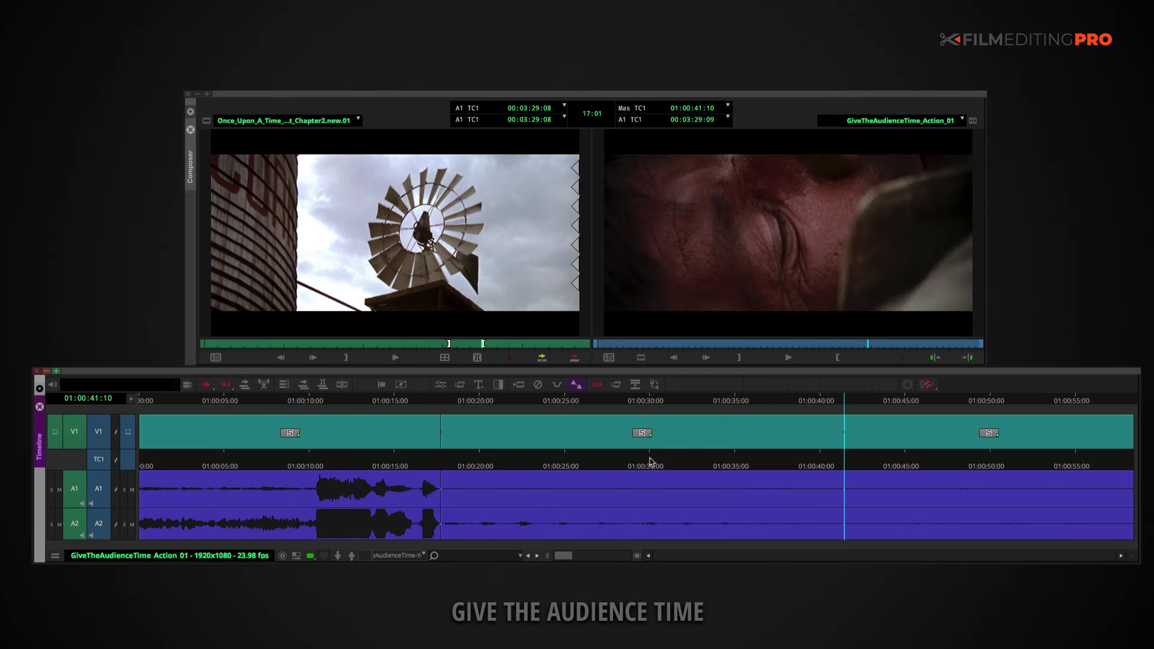
{"action": "key", "text": "Home"}
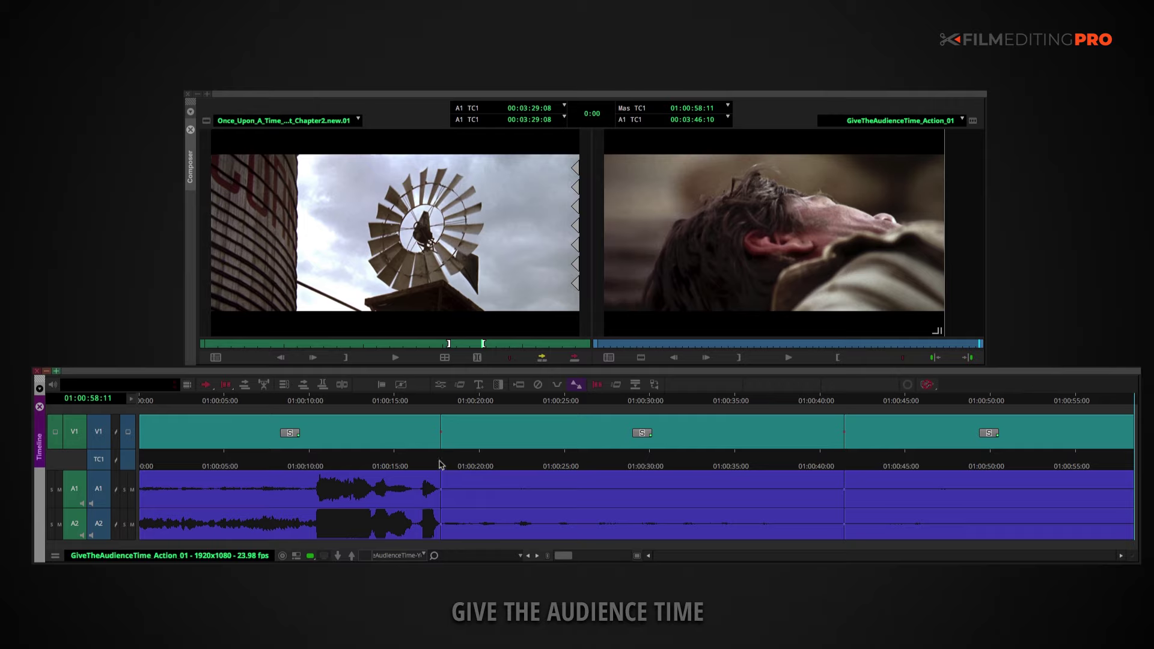
{"action": "left_click_drag", "start_coordinate": [441, 464], "coordinate": [776, 475]}
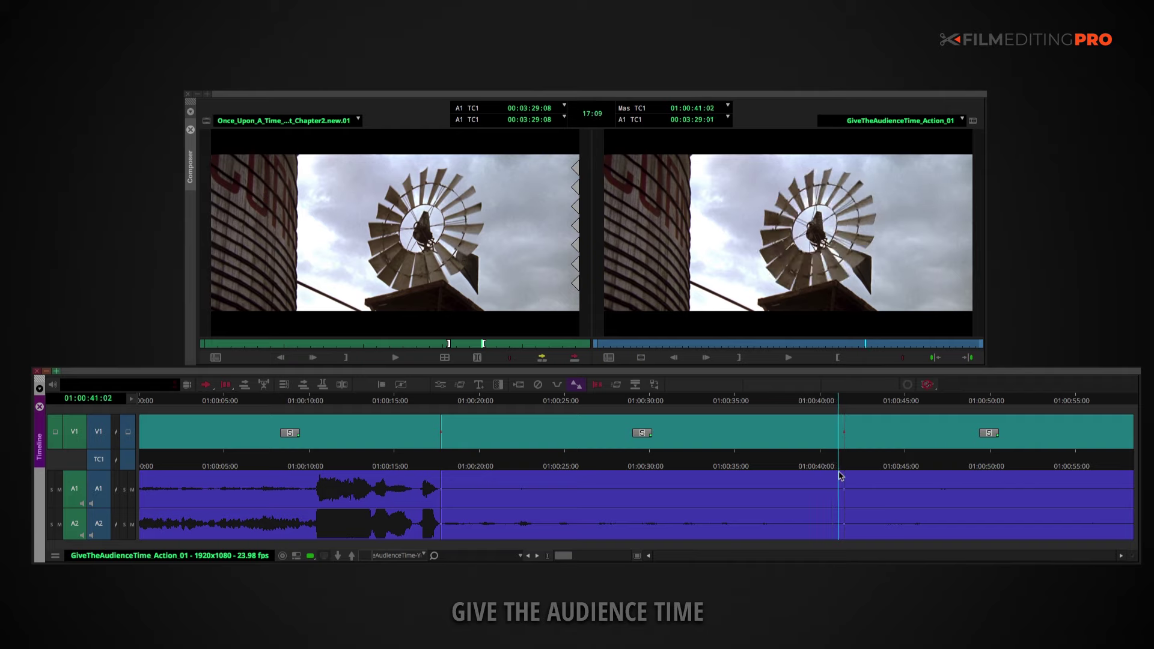
{"action": "left_click_drag", "start_coordinate": [161, 469], "coordinate": [1068, 472]}
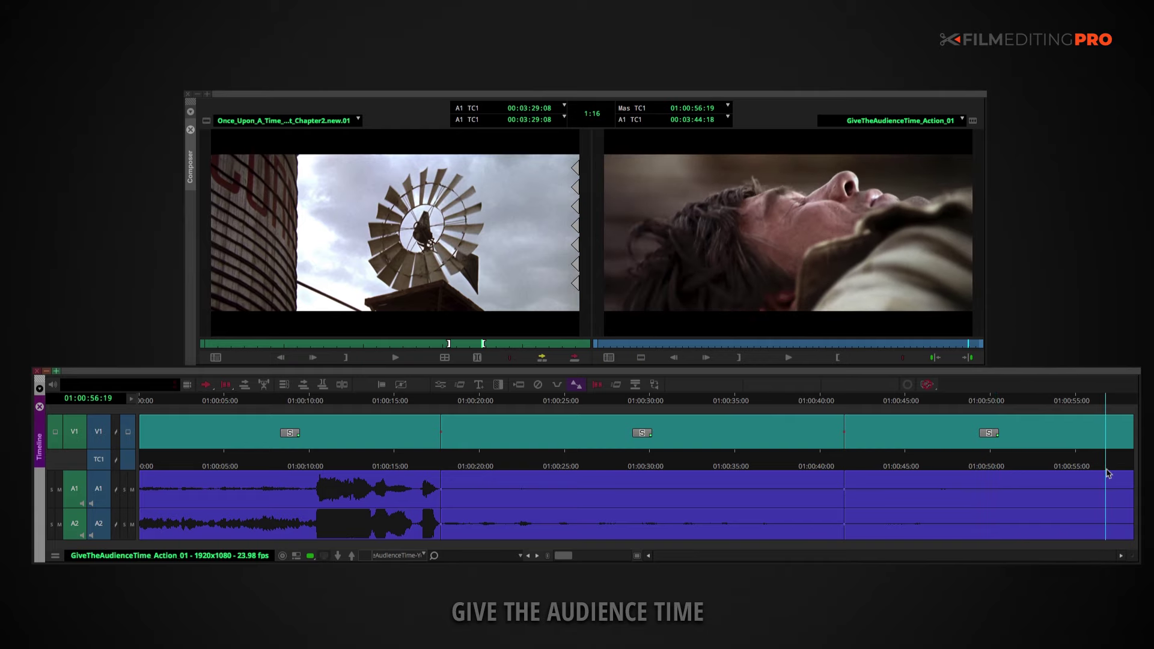